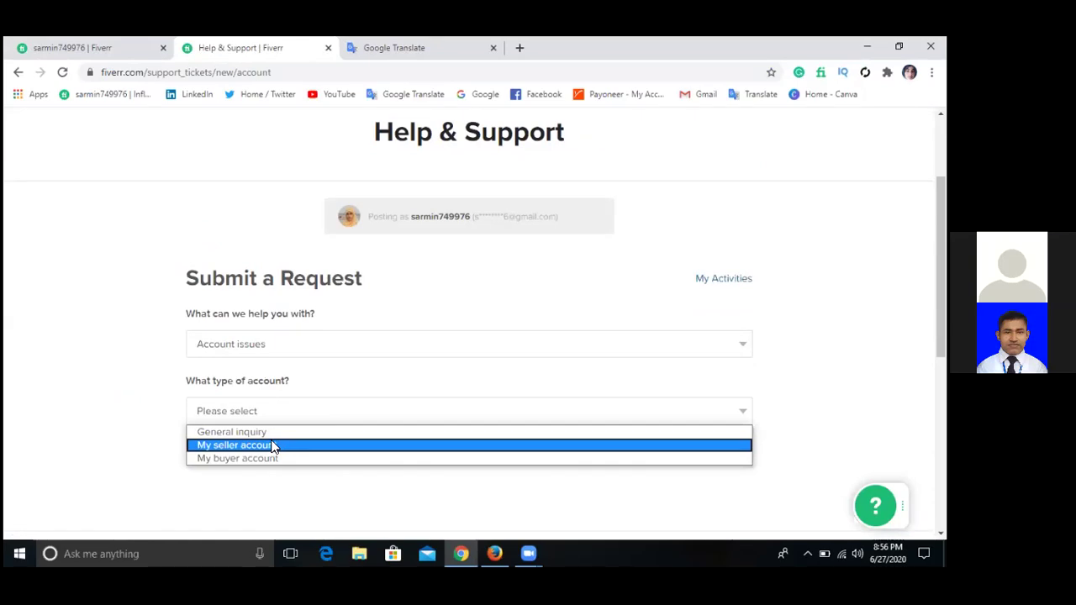
- Set the account type to My seller account and the problem to My account was disabled in the support request
click(271, 447)
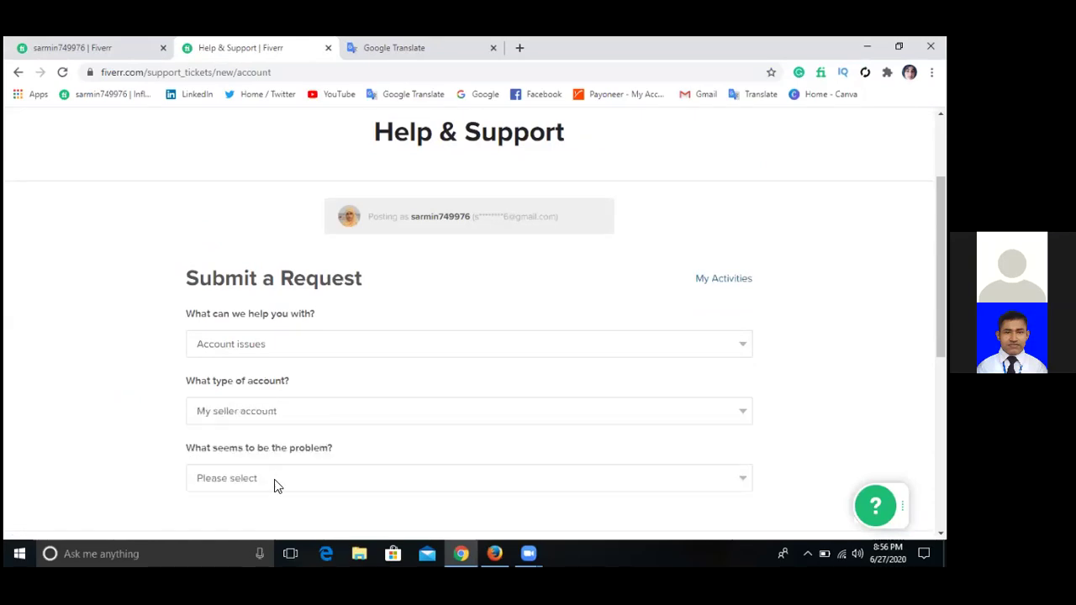
click(276, 478)
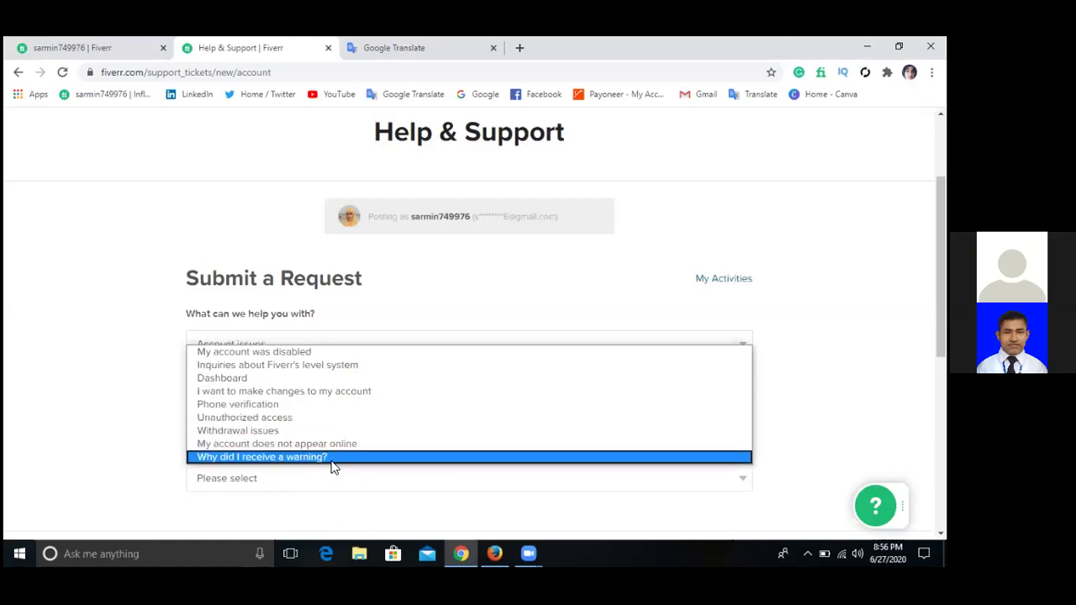
click(124, 385)
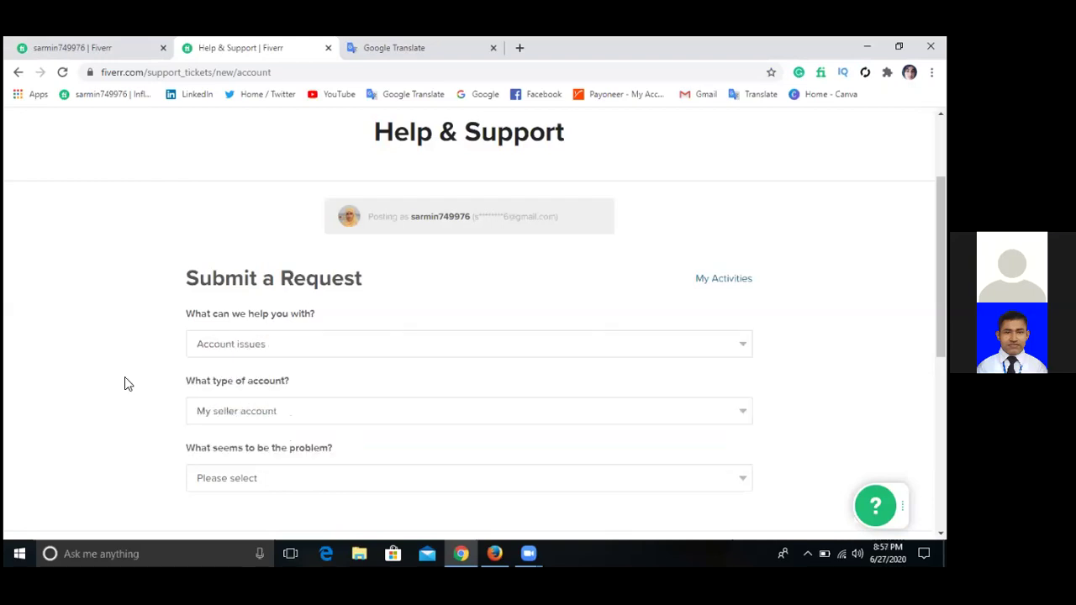
click(258, 481)
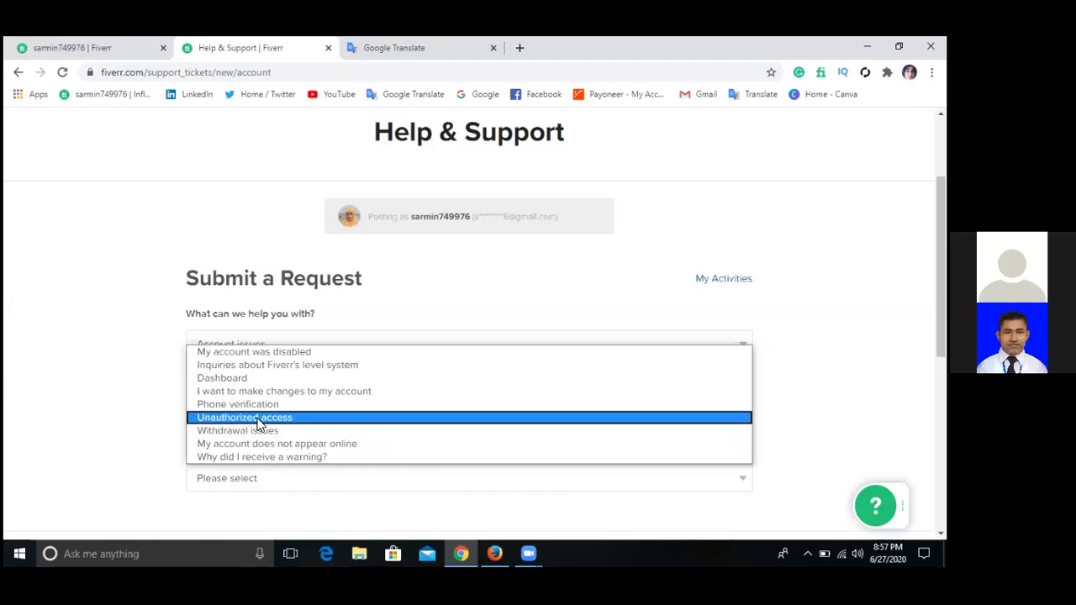
click(258, 354)
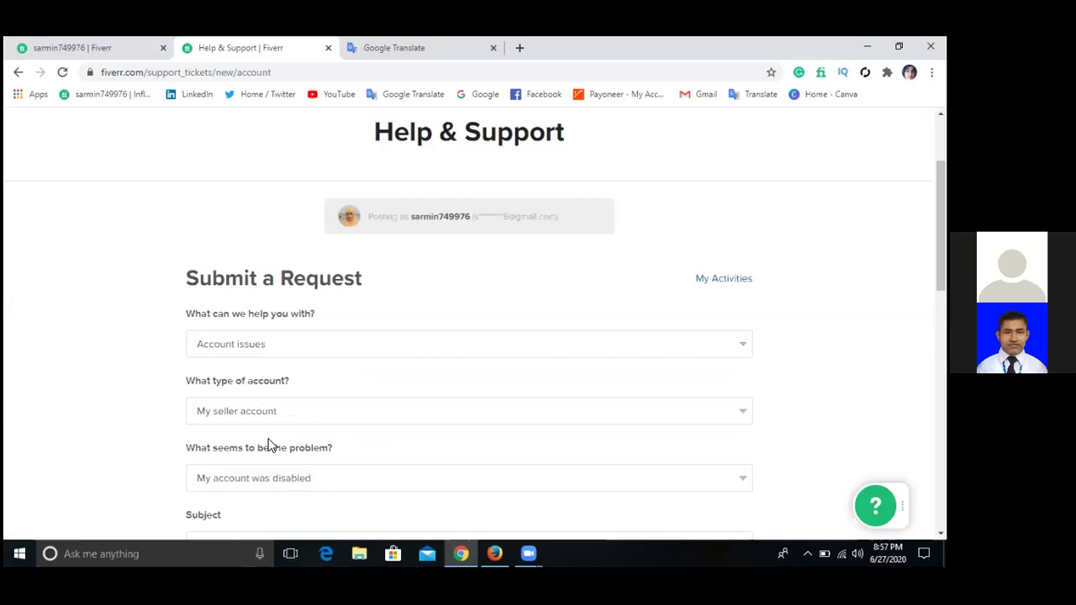
- Enter "Verification Issue" as the subject of the support request
scroll(267, 443, down, 2)
click(238, 425)
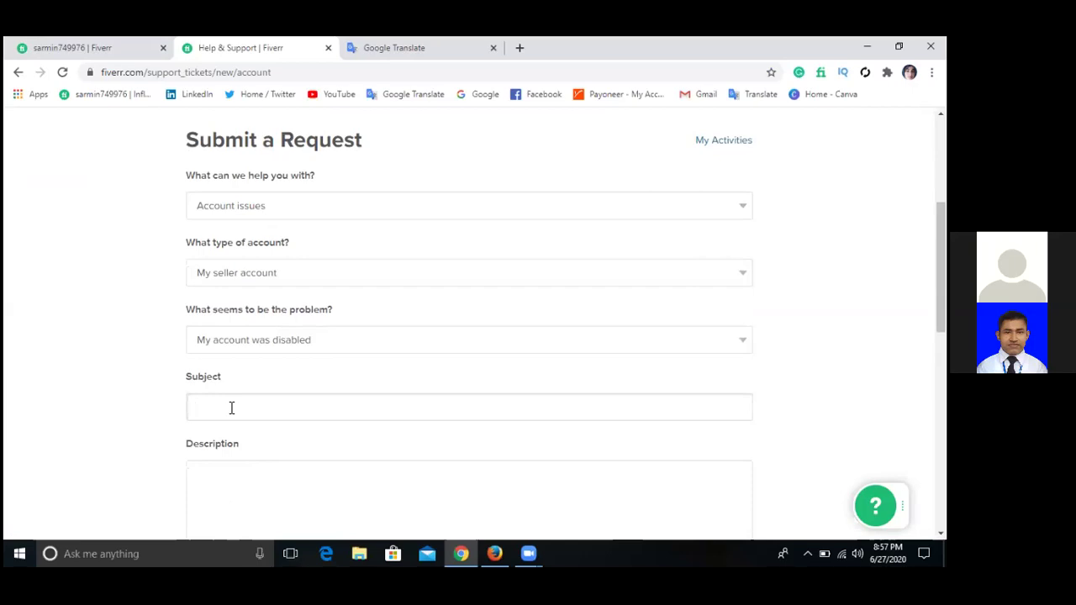
text(Verification Issue)
- Start the request description with "Dear sir," and begin a new line with "I have tried"
scroll(286, 466, down, 1)
click(220, 408)
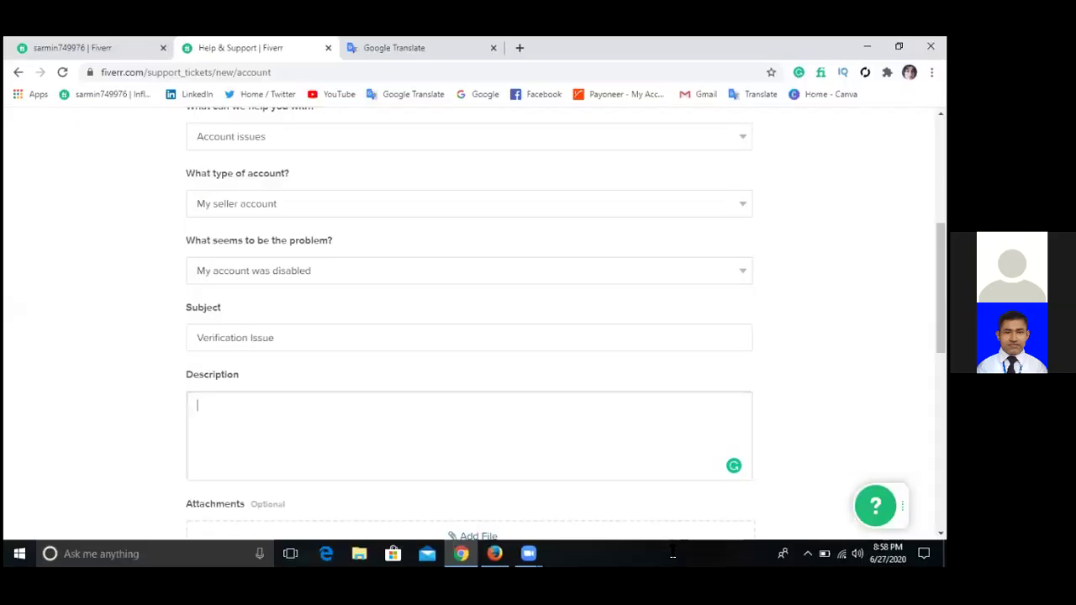
text(Dear sir,)
key(Return)
text(I)
text( am)
text( try)
key(BackSpace)
key(BackSpace)
key(BackSpace)
key(BackSpace)
text(have tried)
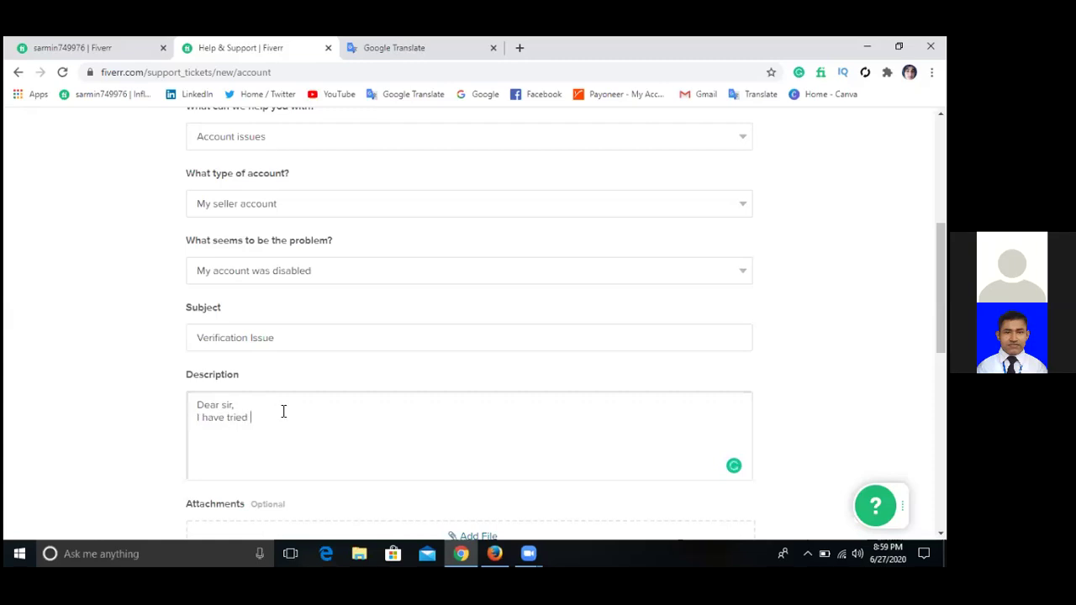
- Continue the description's sentence with "two times to verify my accout. But"
text(two i)
text(mes)
key(BackSpace)
key(BackSpace)
key(BackSpace)
key(BackSpace)
text(times to verify)
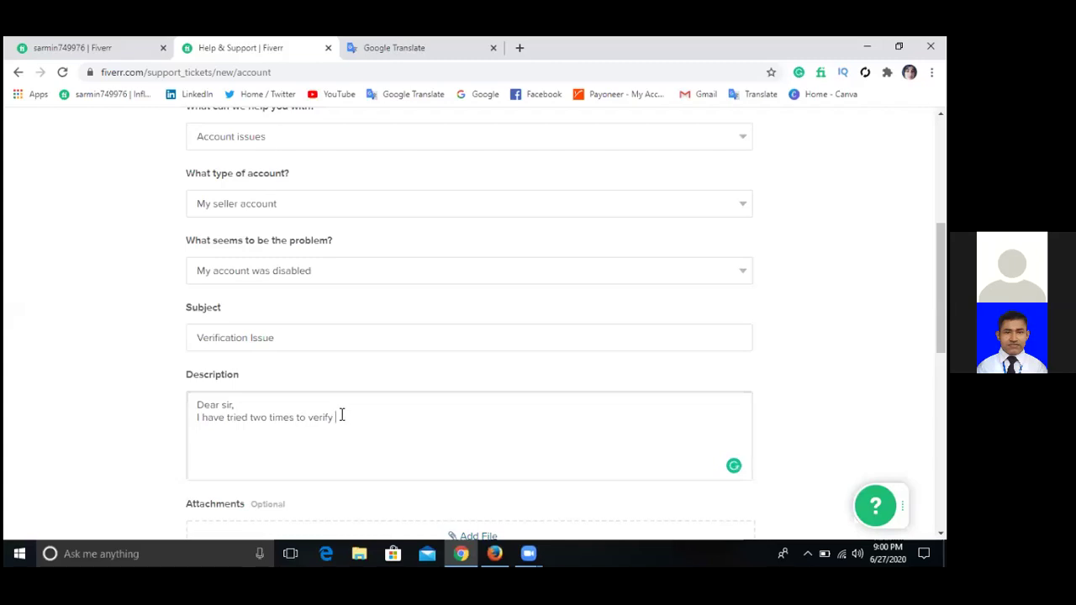
text(my accout. But )
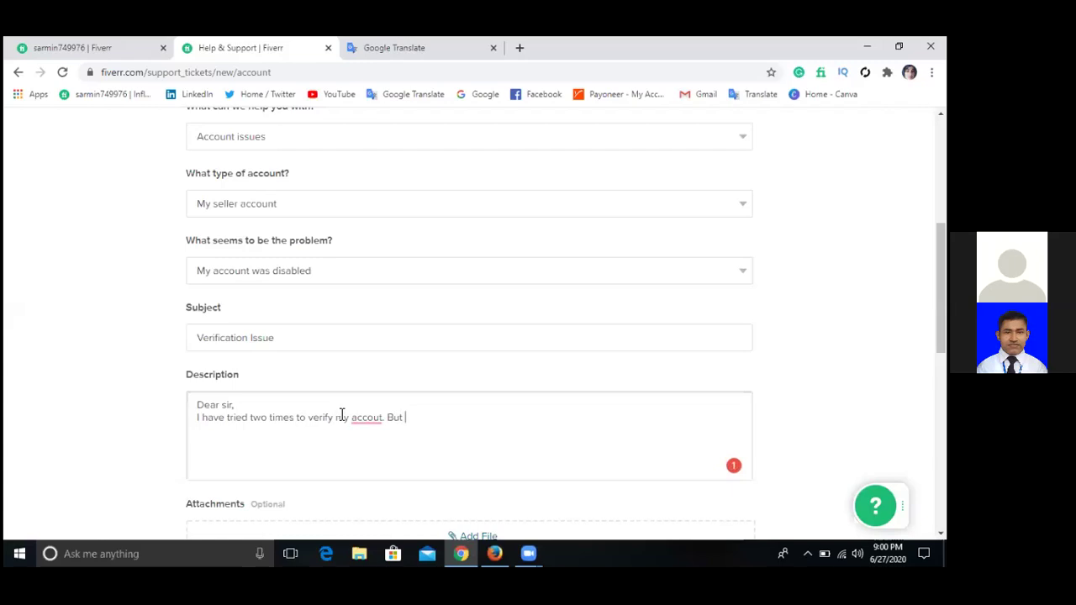
- Complete the second sentence of the description with "sorry for that I could not success to verifed"
text(sorry for that I could not)
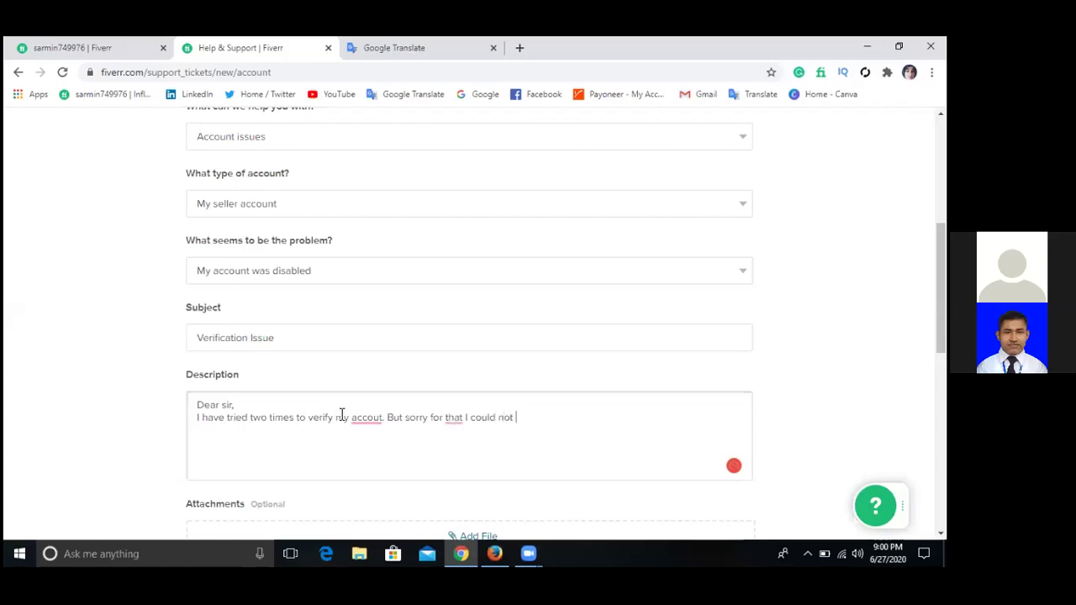
text( c)
key(BackSpace)
text(success to verifed)
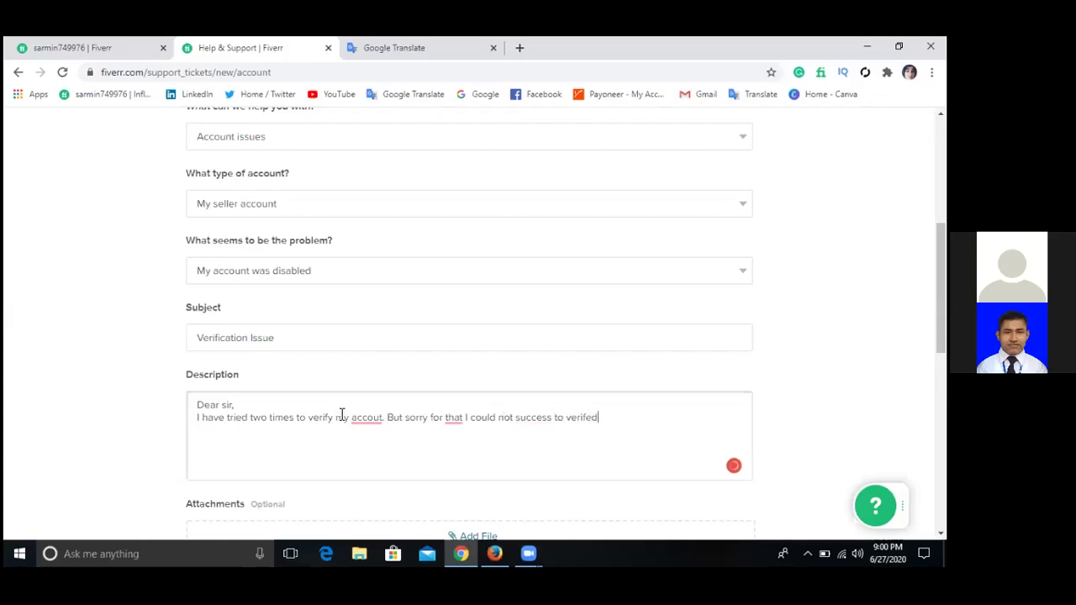
- Add the sentence "Please give me a change to verify my account and active as soon as possible." to the description
text(. Please give me a change to)
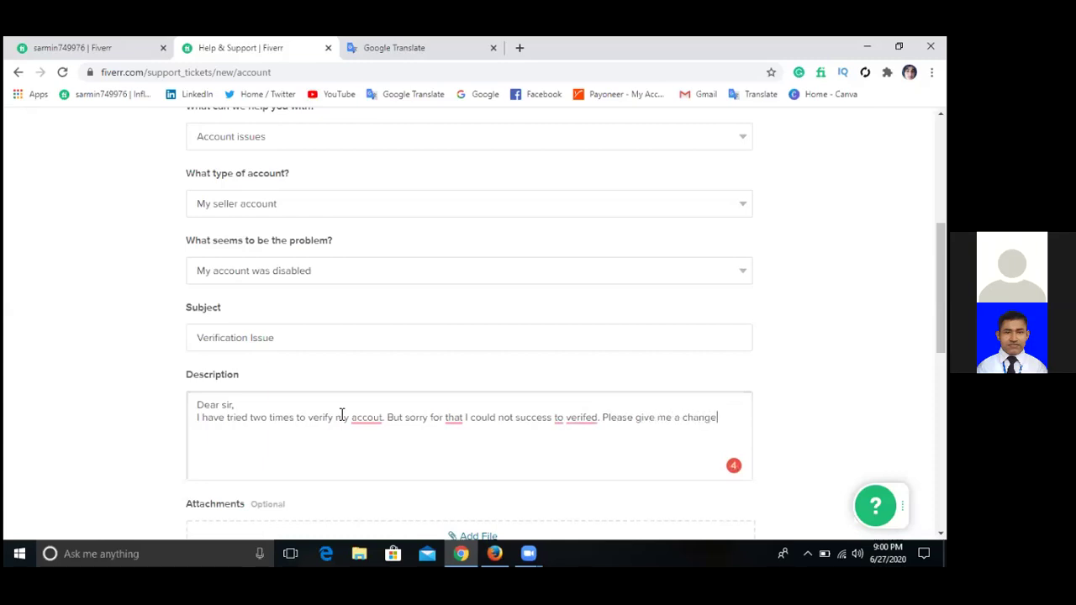
text(erify my accoun)
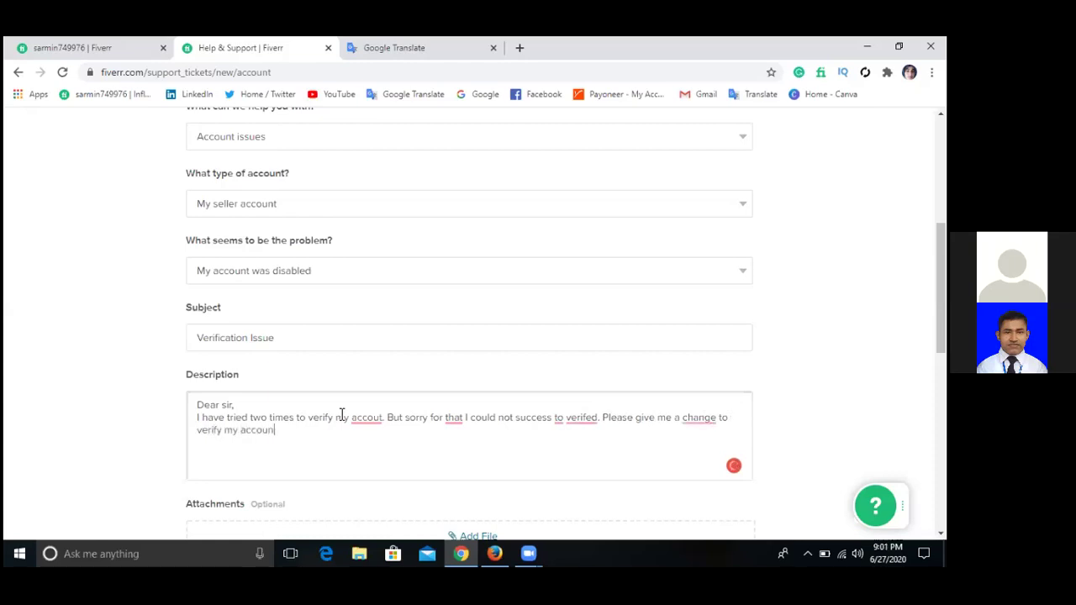
text(t and)
text(ac)
text(tive)
text(A)
text( as soon as)
text( possibl)
text(e.)
- Close the description with "Thanks." on a new line
key(Return)
text(Thanks)
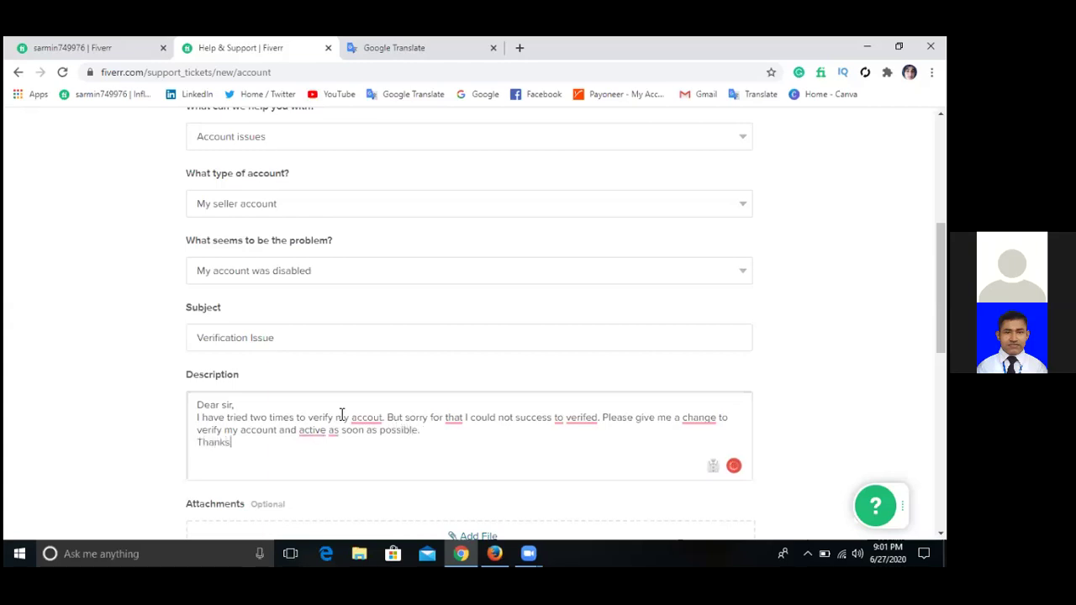
text(.)
- Submit the support request and check the list of own requests in the help center
scroll(424, 396, down, 3)
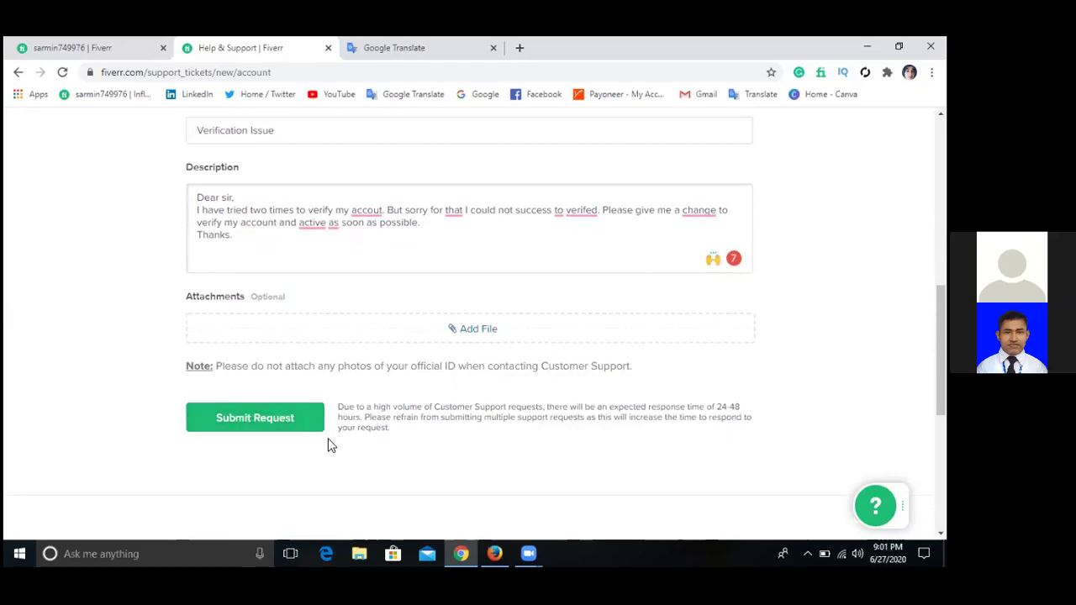
click(224, 428)
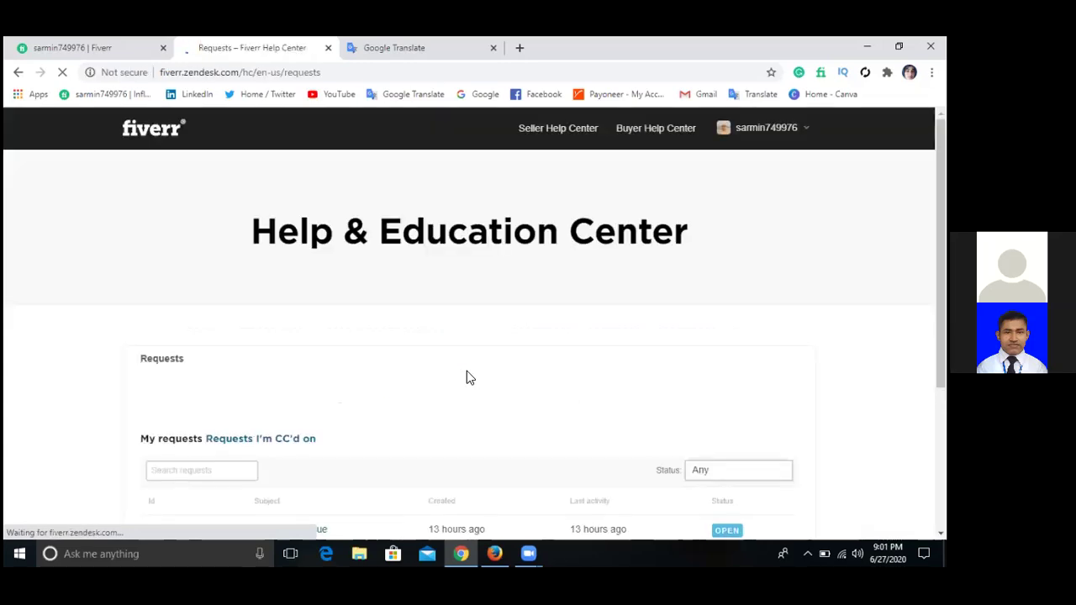
scroll(339, 365, down, 3)
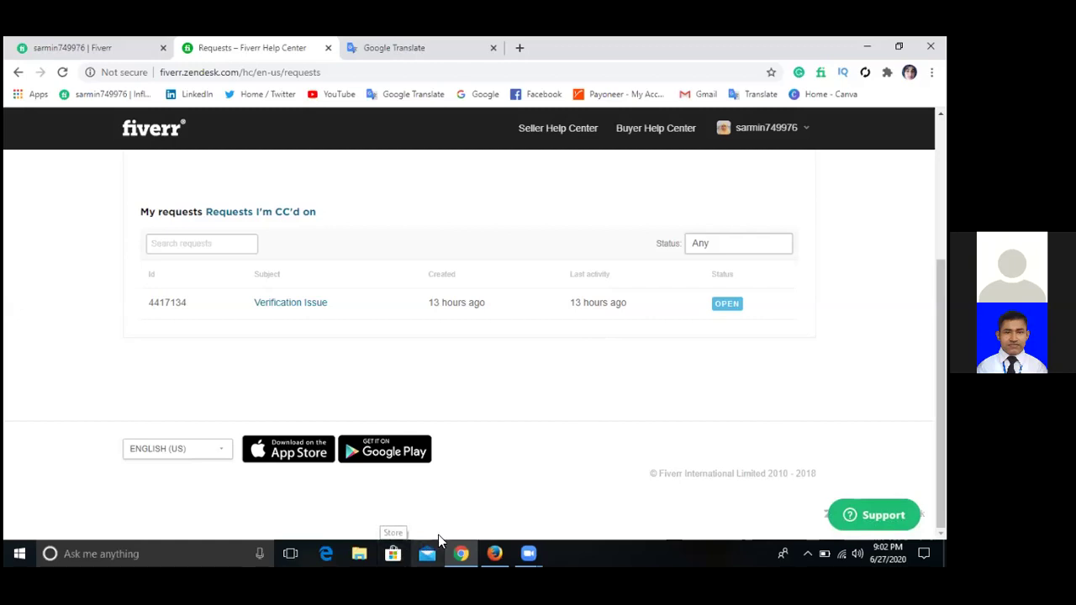
- Switch to Firefox and open the signed-in account's own Facebook profile
click(494, 553)
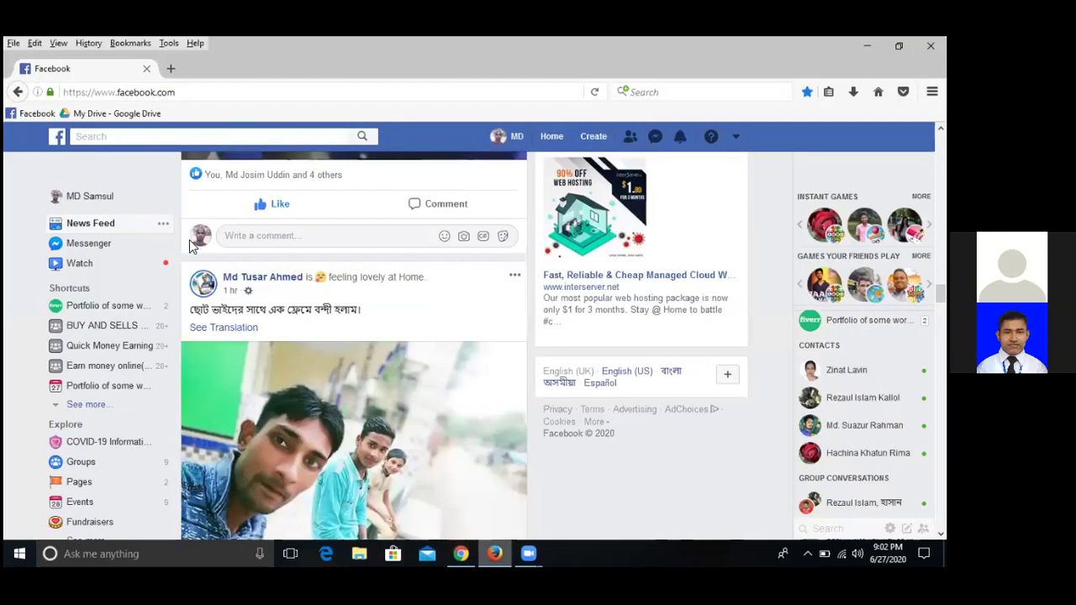
click(186, 89)
click(207, 98)
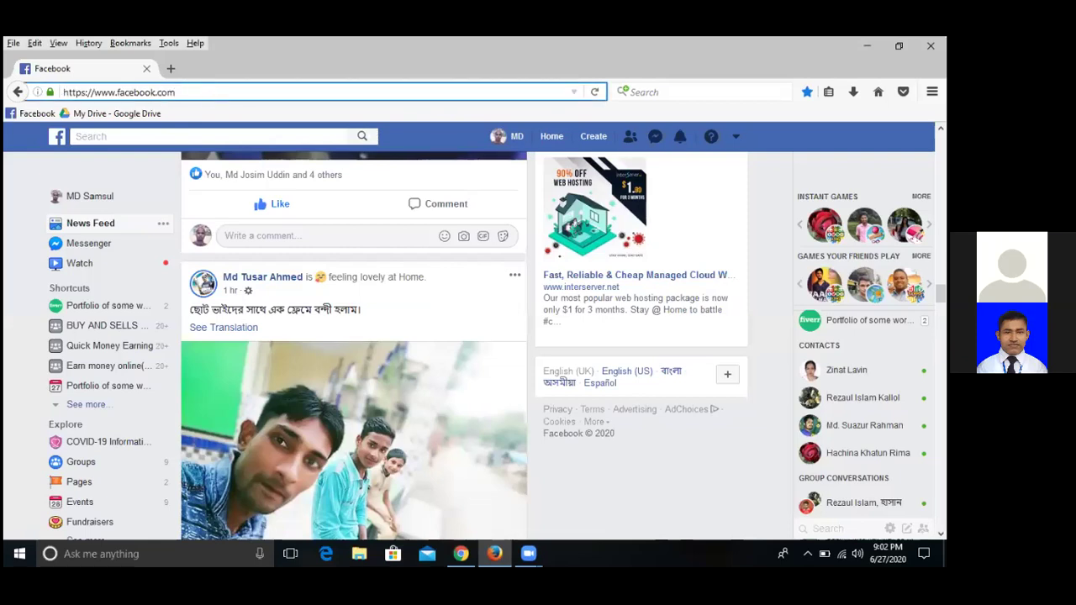
click(465, 163)
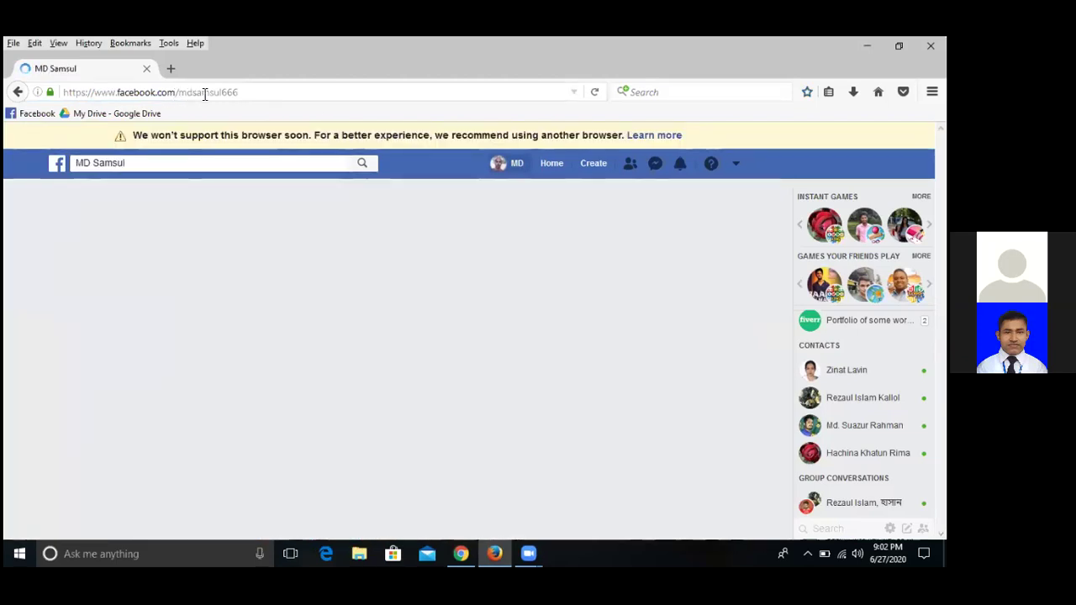
drag(176, 93, 246, 93)
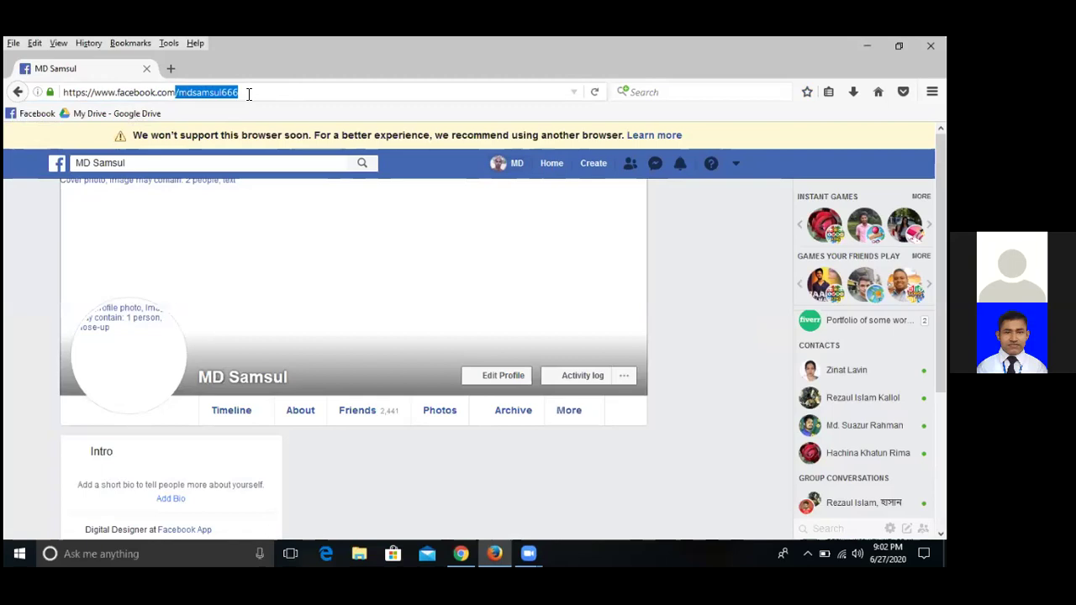
click(272, 93)
drag(238, 93, 186, 92)
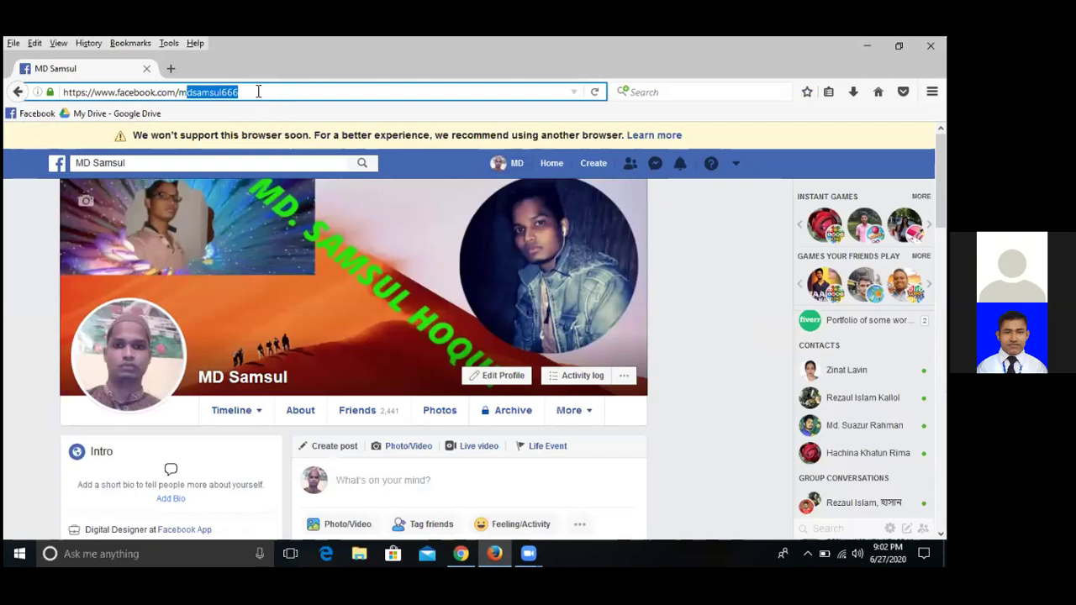
click(257, 93)
key(BackSpace)
key(BackSpace)
key(BackSpace)
key(BackSpace)
key(BackSpace)
key(BackSpace)
key(BackSpace)
key(BackSpace)
key(BackSpace)
key(BackSpace)
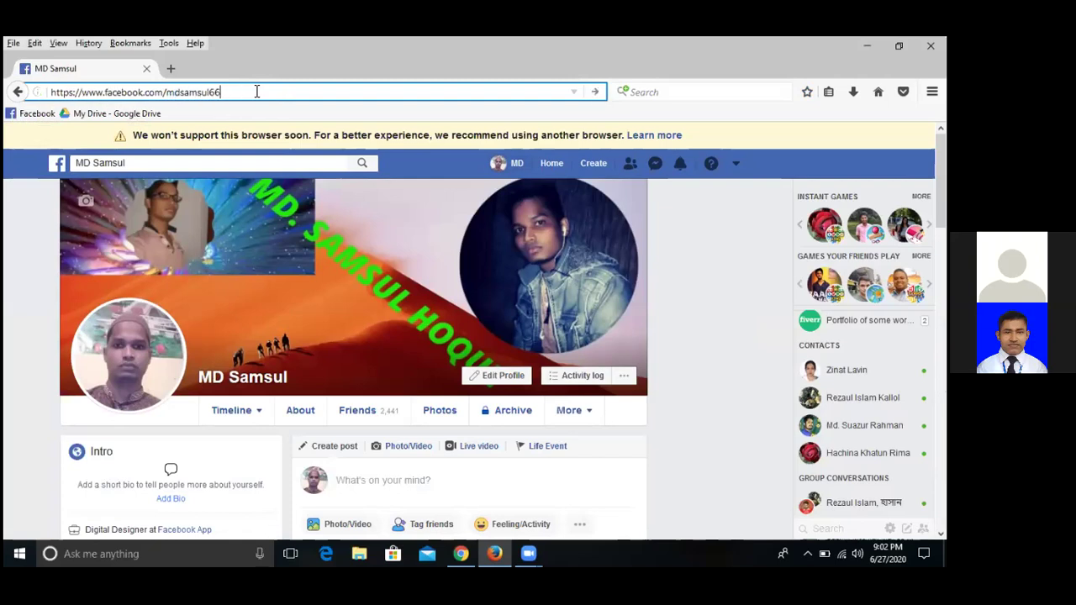
key(BackSpace)
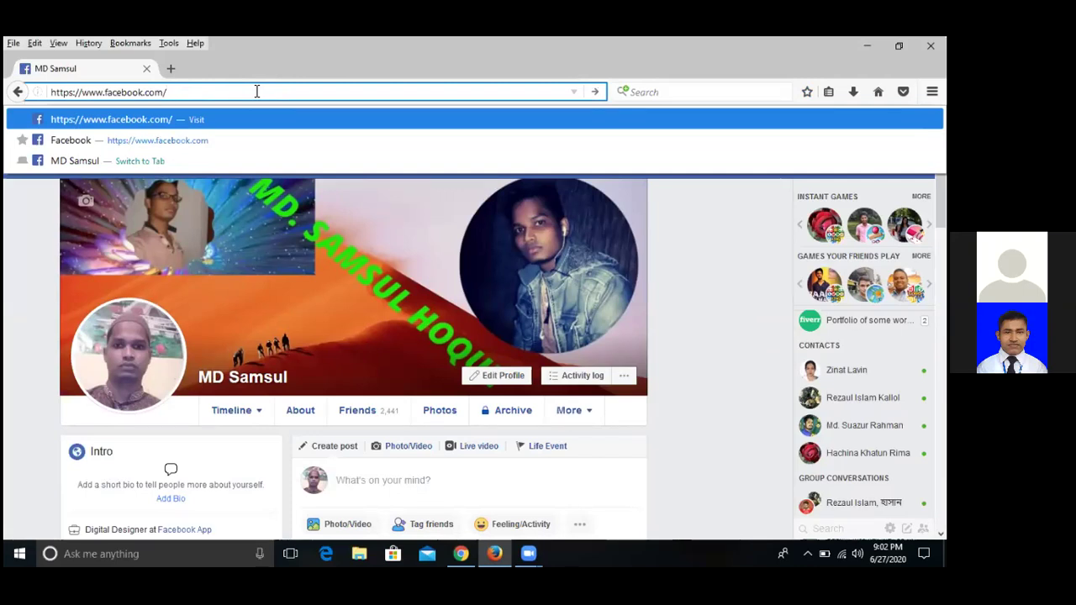
- Replace the whole web address with the text "How is your work going."
click(181, 91)
drag(173, 92, 100, 93)
click(100, 94)
triple_click(100, 98)
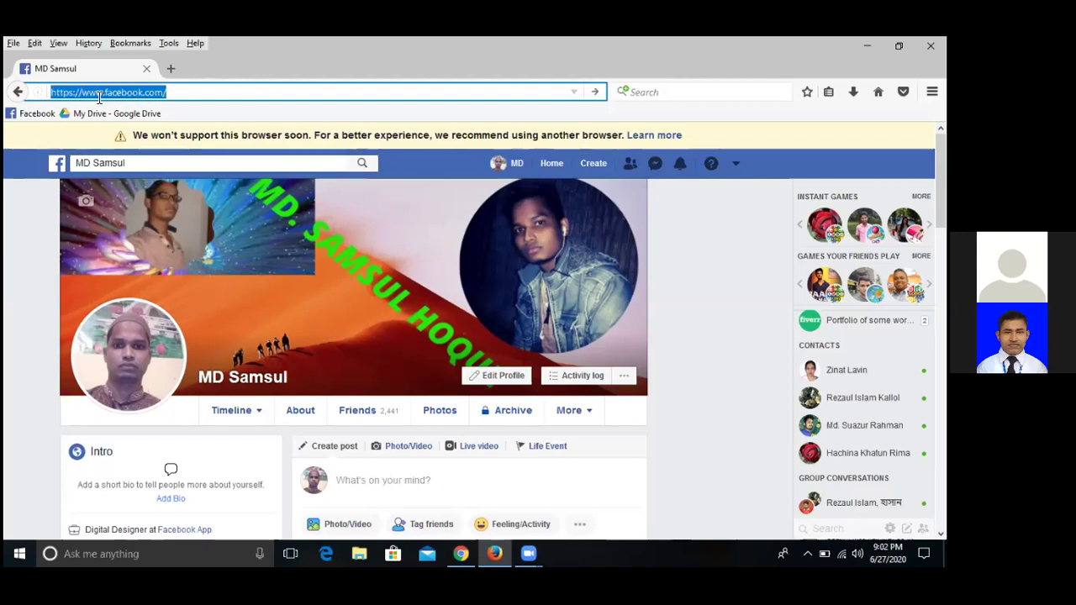
click(99, 97)
double_click(99, 98)
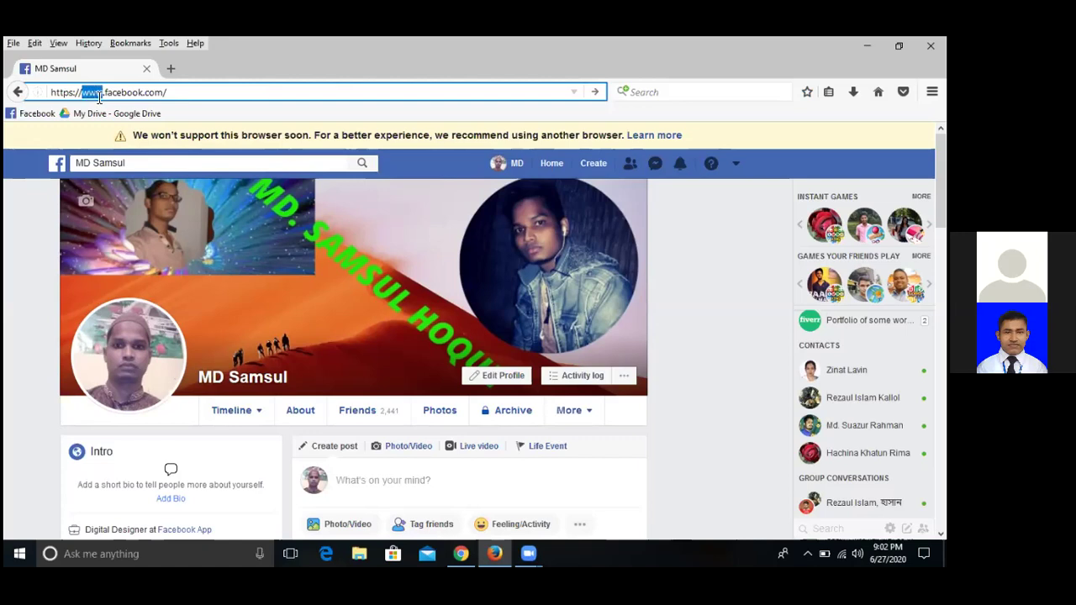
triple_click(99, 97)
key(BackSpace)
text(How is your work going.)
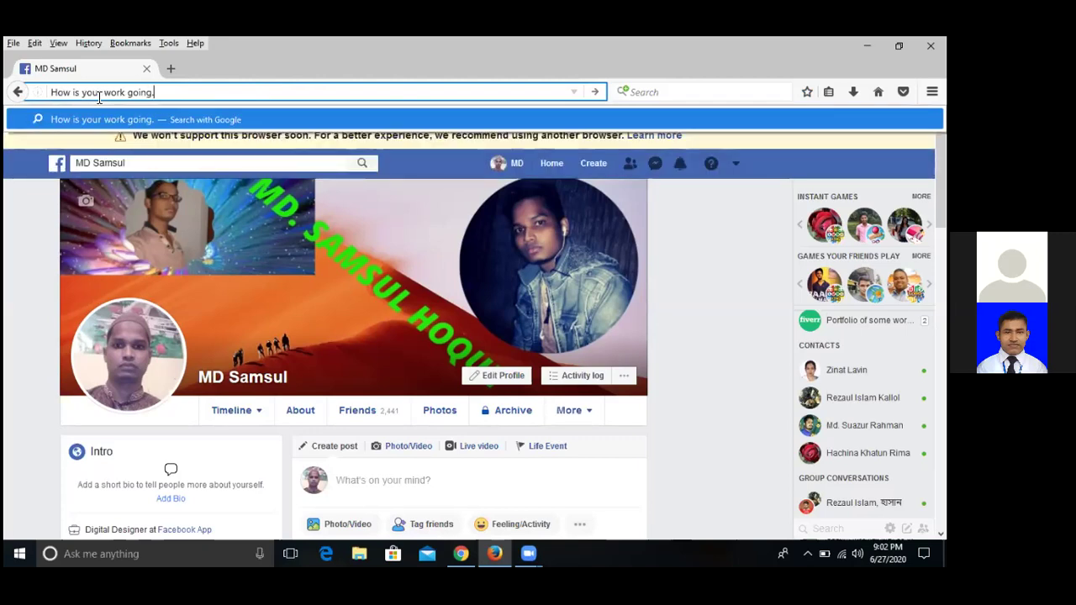
- Clear all the text from the browser's address field
drag(157, 94, 57, 108)
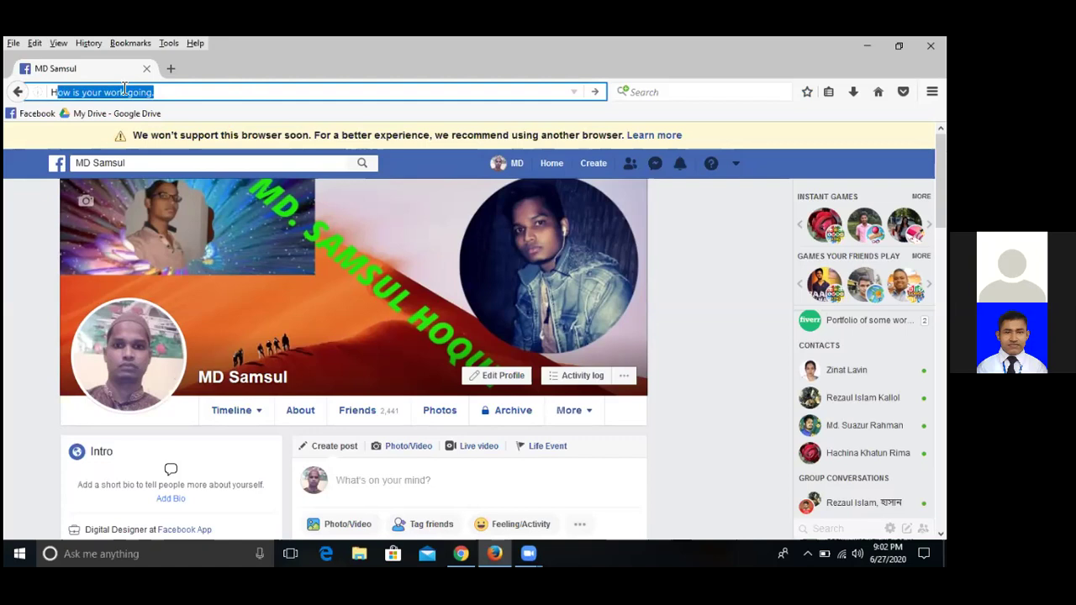
key(BackSpace)
key(BackSpace)
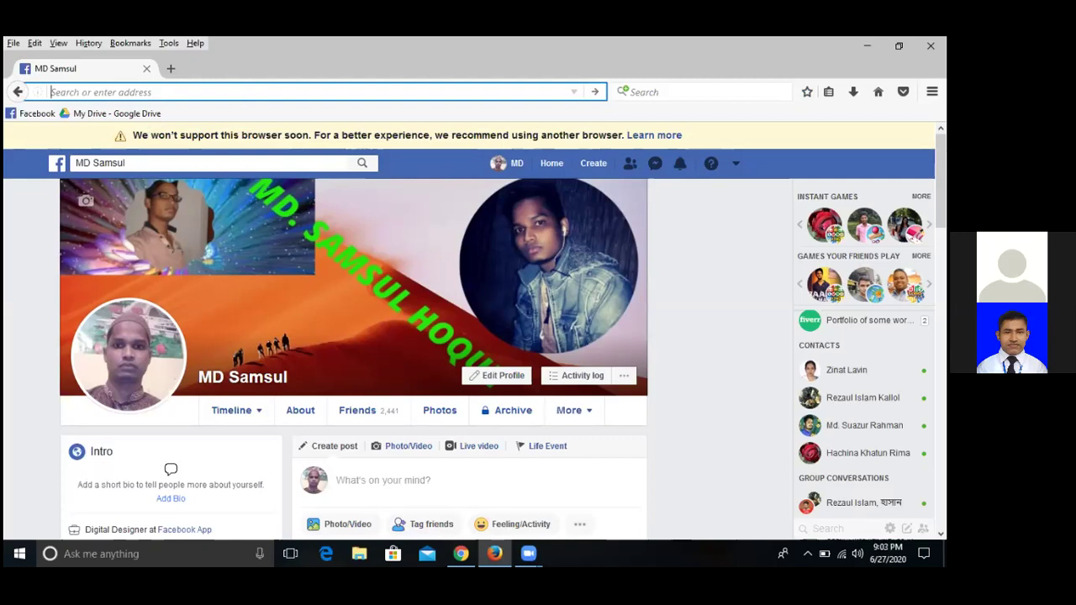
- Switch to the Zoom Cloud Meetings window
click(540, 552)
click(492, 510)
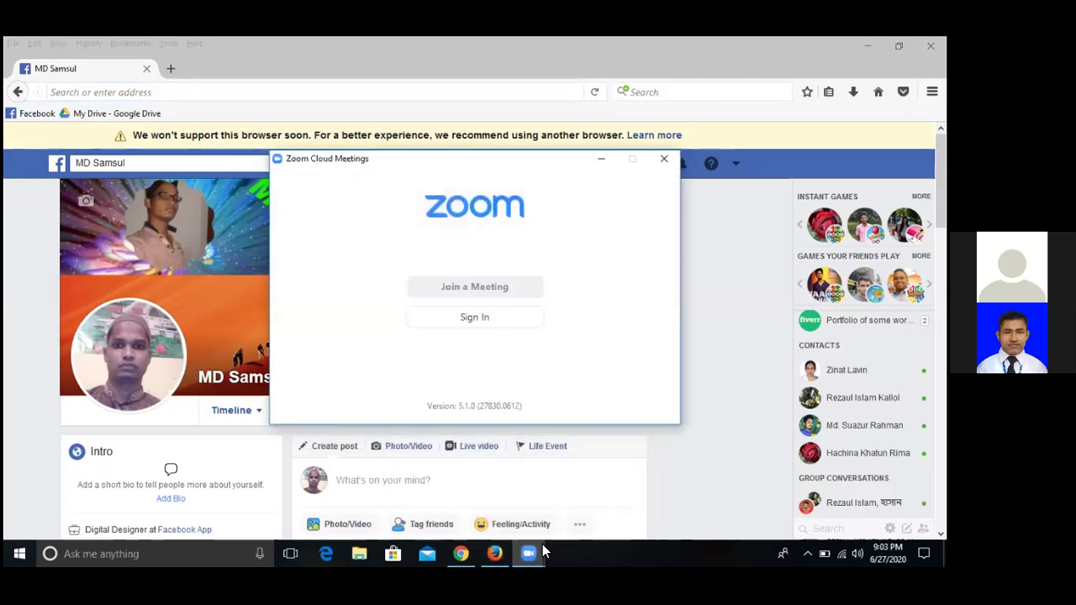
mouse_move(542, 553)
click(557, 509)
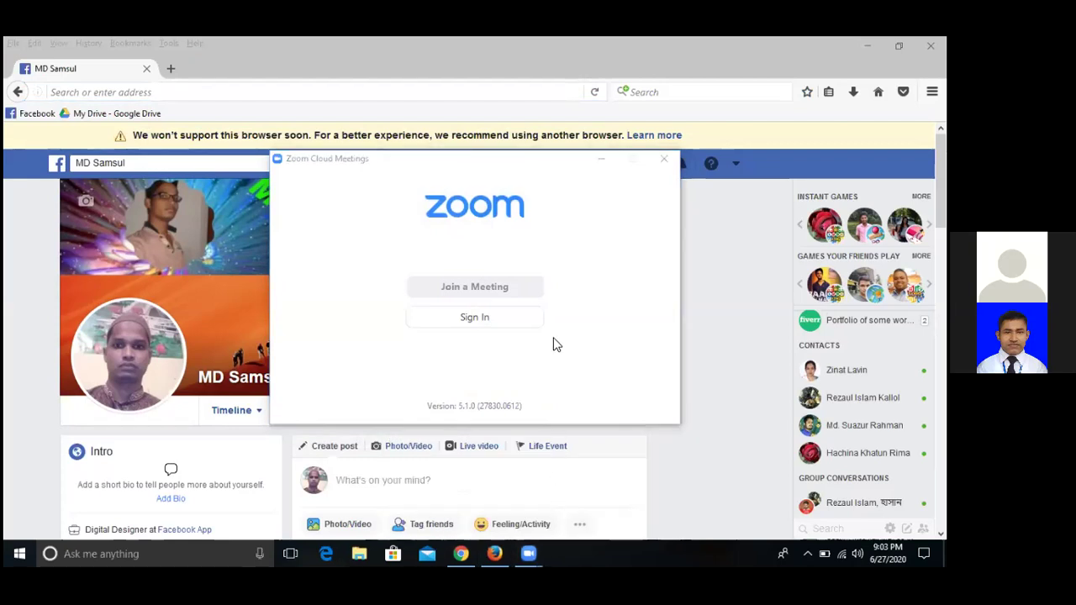